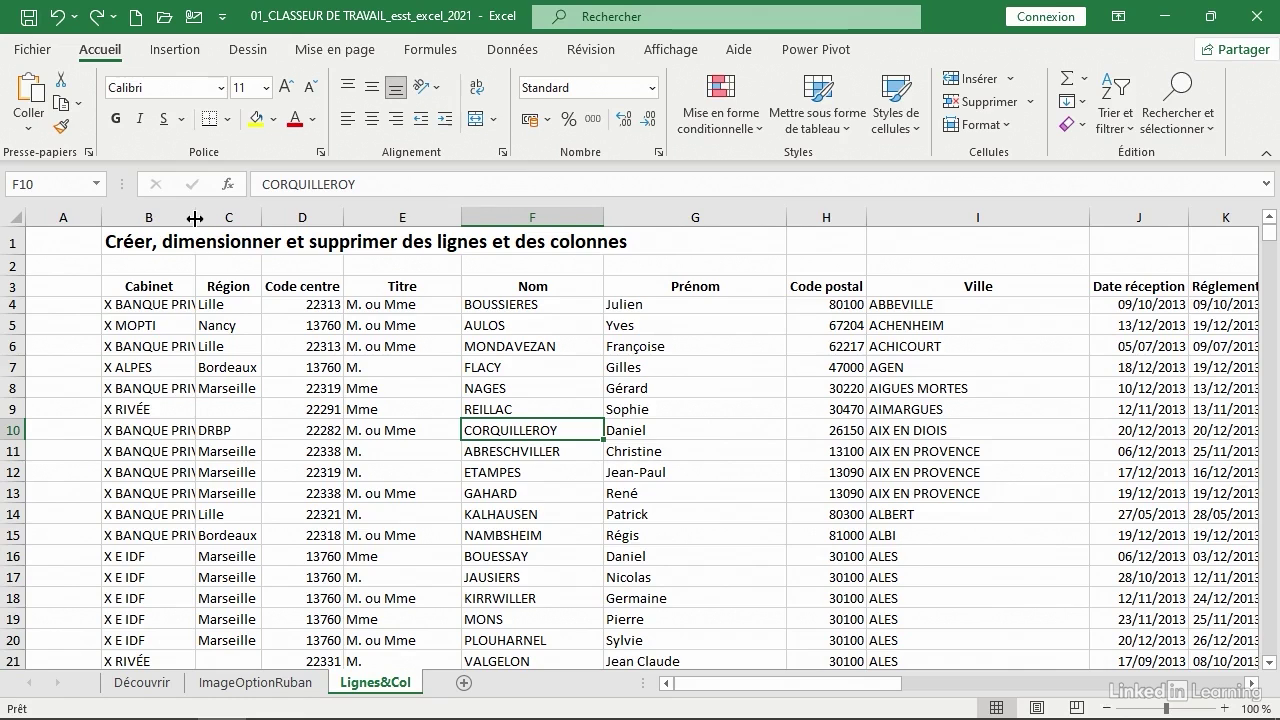
# - Widen the Cabinet column until its entries show in full, and increase the height of row 10
pyautogui.moveTo(195, 218); pyautogui.dragTo(233, 220)
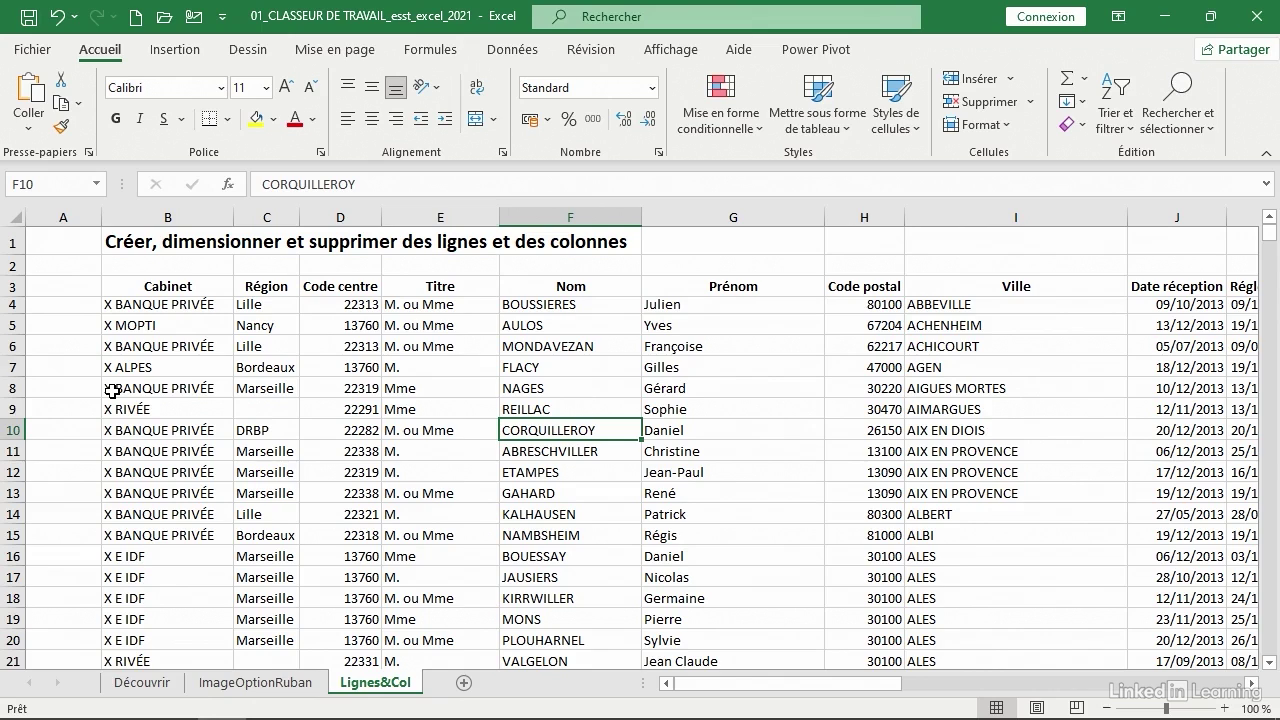
pyautogui.click(8, 430)
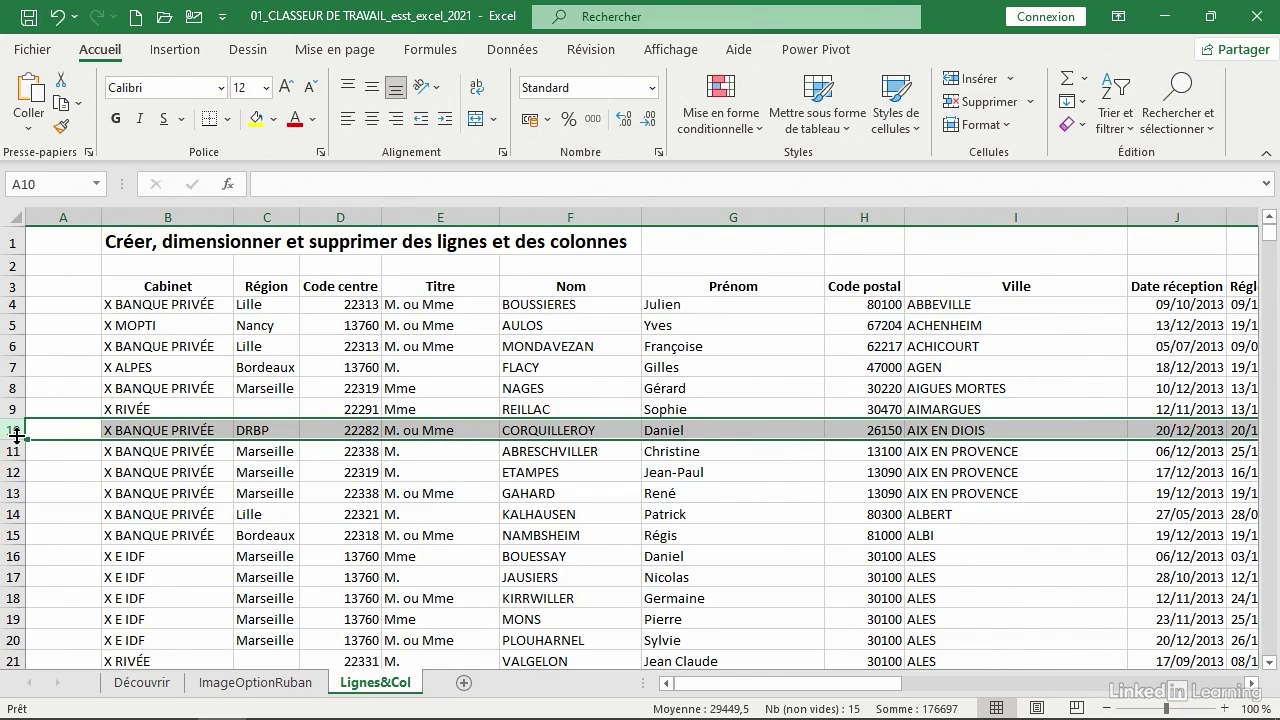
pyautogui.moveTo(16, 436); pyautogui.dragTo(17, 451)
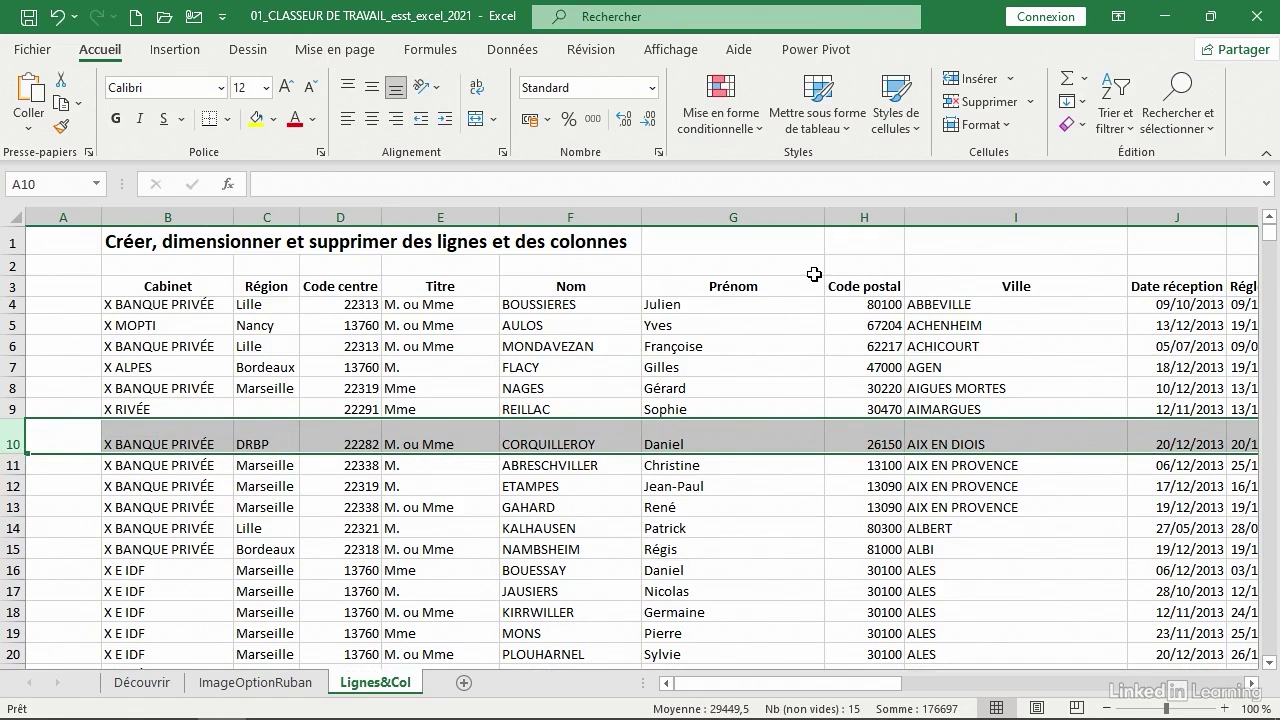
# - Set the width of column G (Prénom) to 20
pyautogui.click(698, 251)
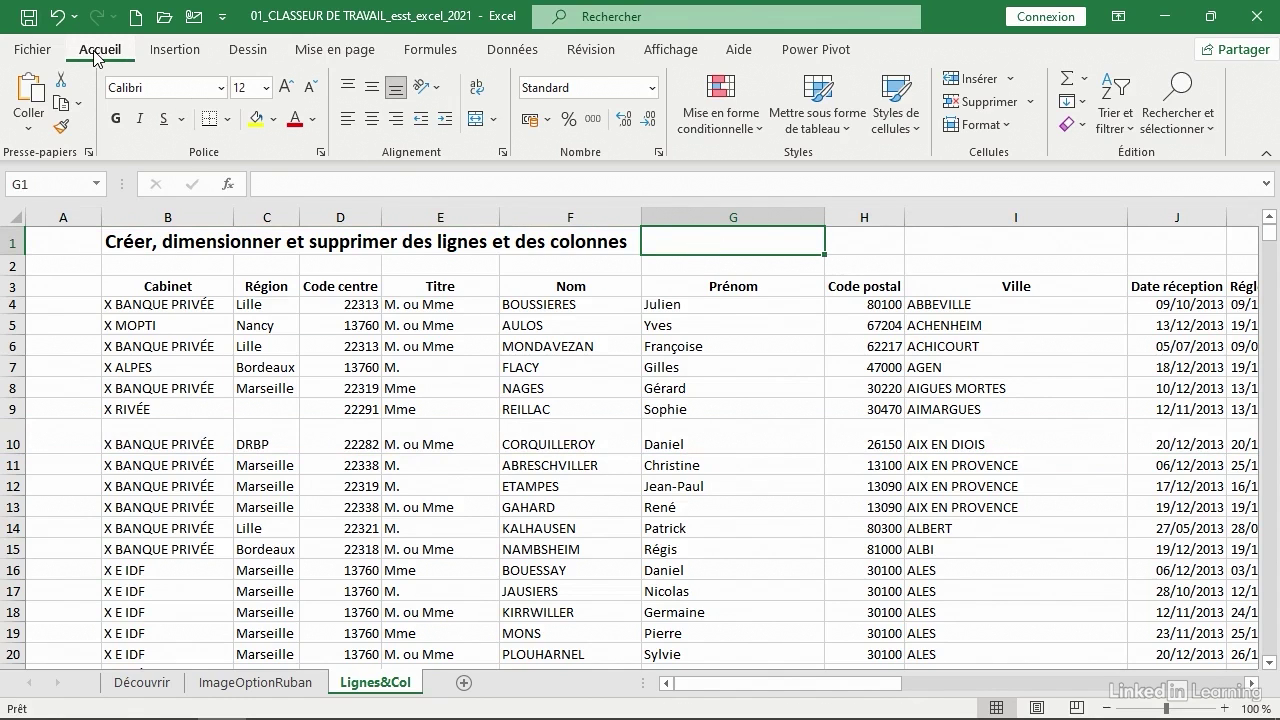
pyautogui.click(1010, 128)
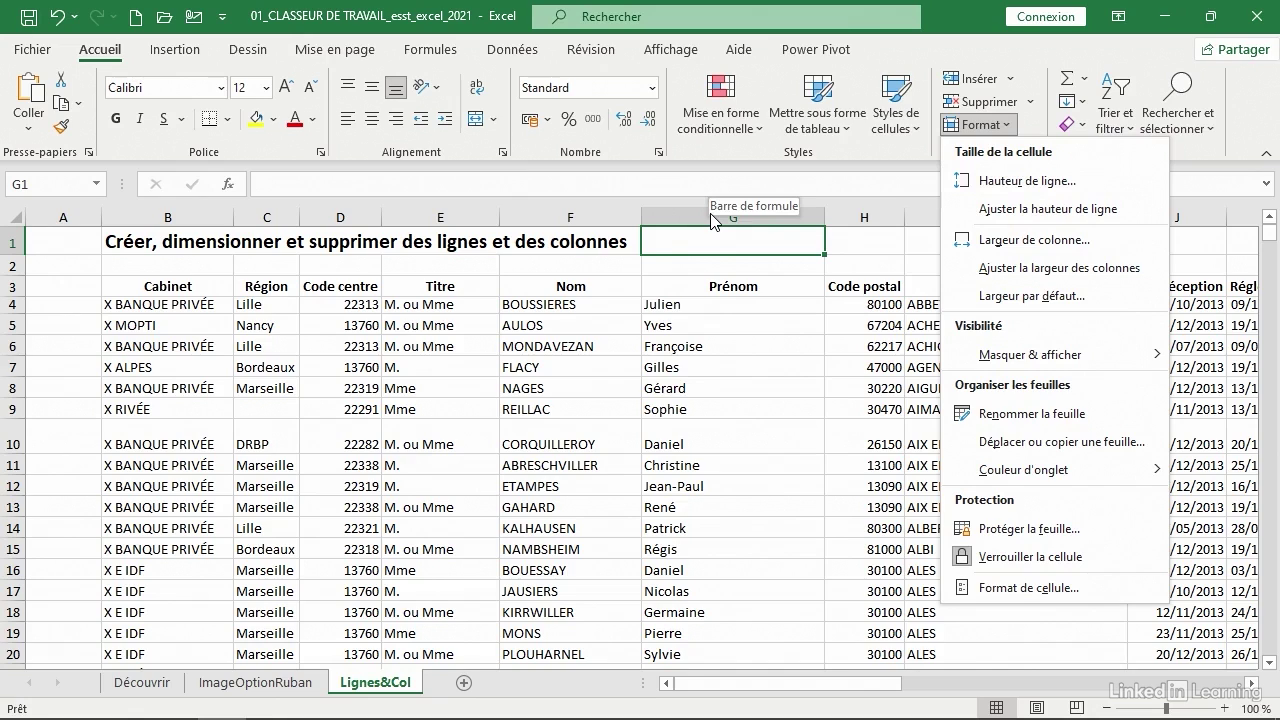
pyautogui.click(1025, 241)
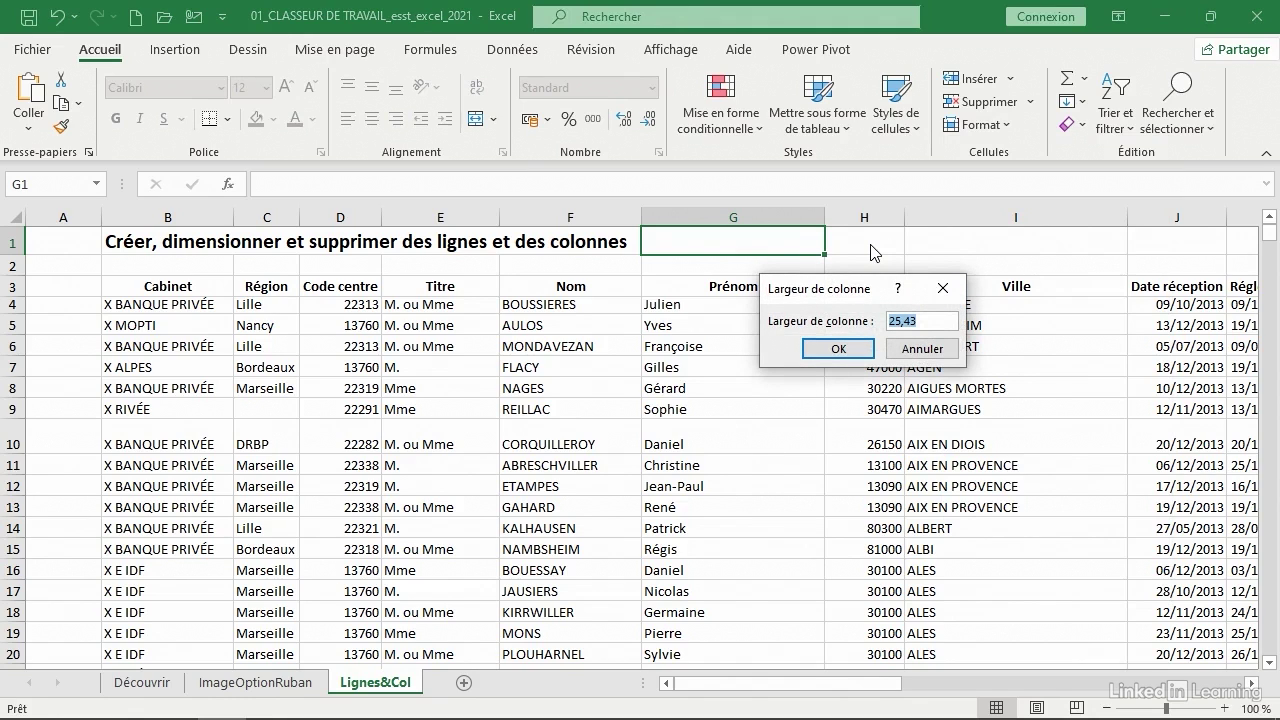
pyautogui.write('20')
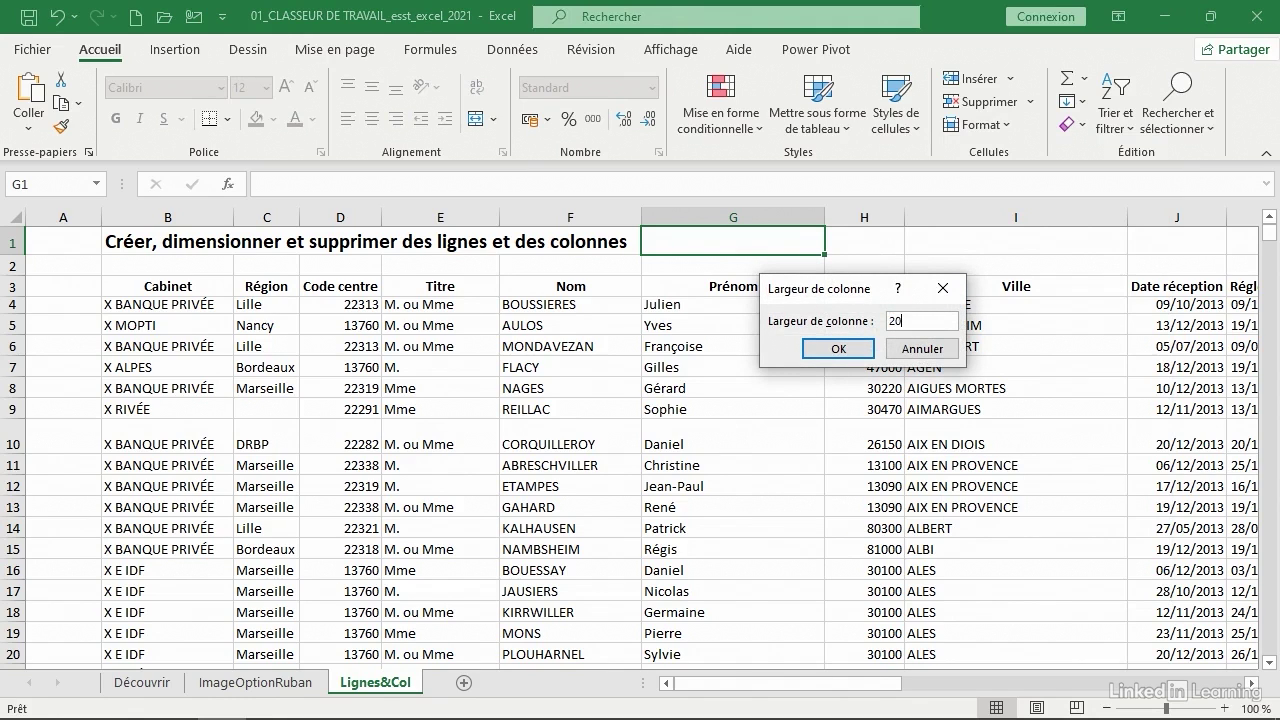
pyautogui.click(838, 348)
pyautogui.click(695, 390)
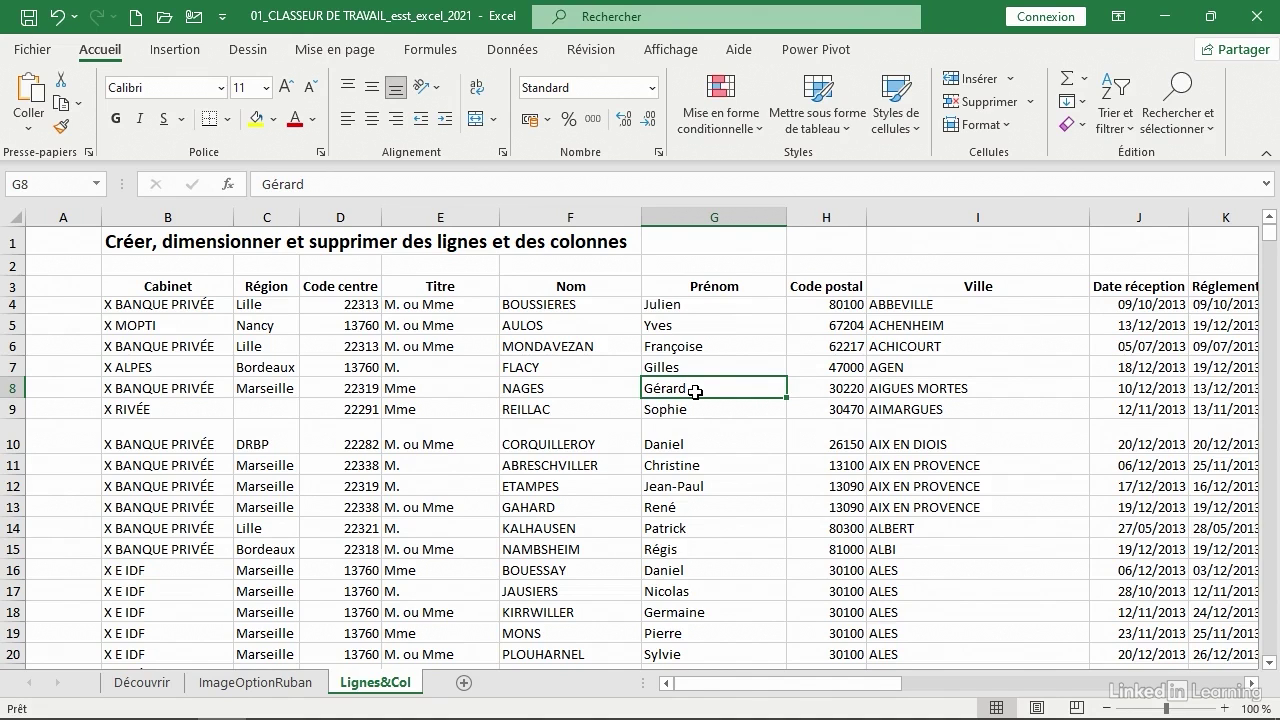
# - Set the width of the whole Prénom column (G) to 34
pyautogui.click(711, 217)
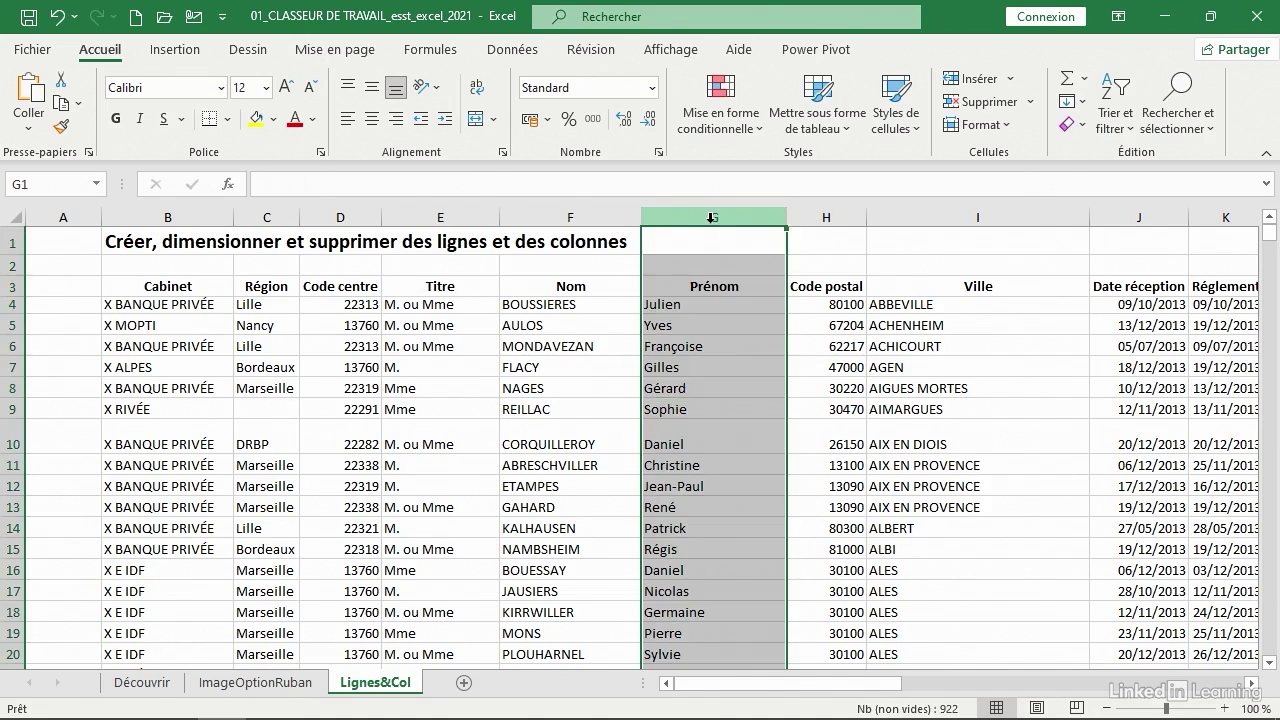
pyautogui.rightClick(711, 217)
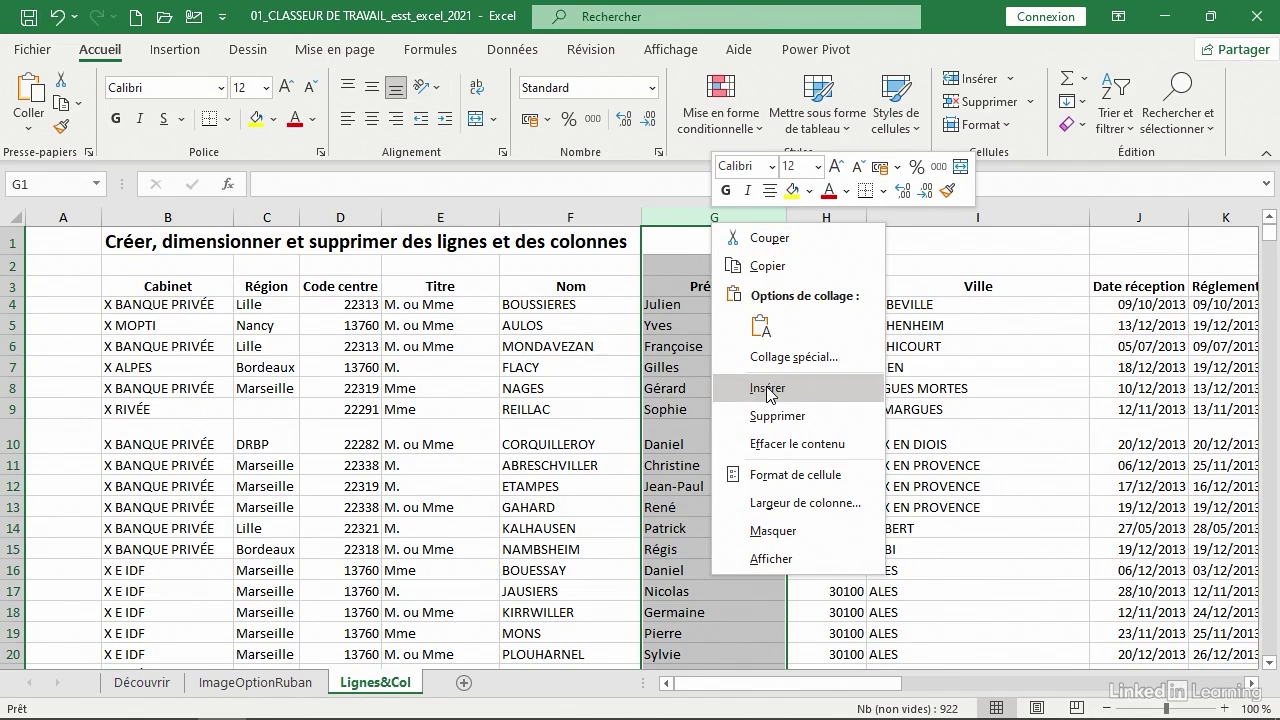
pyautogui.click(775, 511)
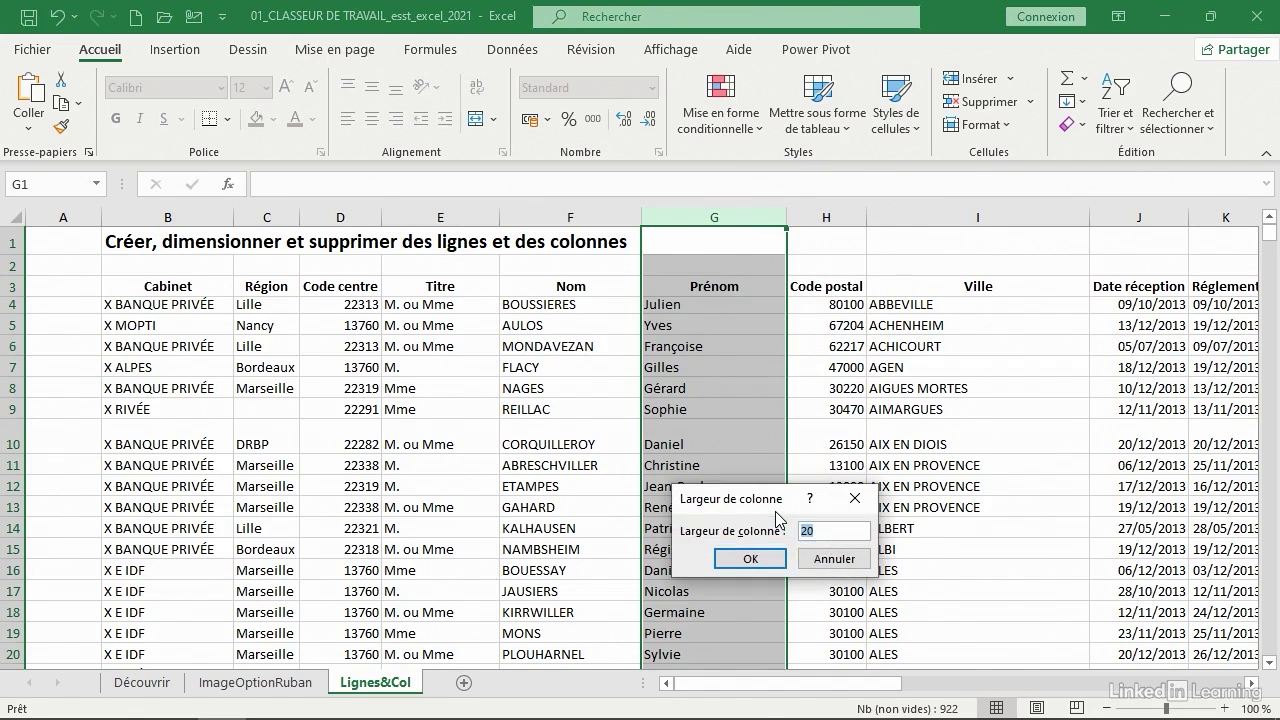
pyautogui.write('34')
pyautogui.click(745, 558)
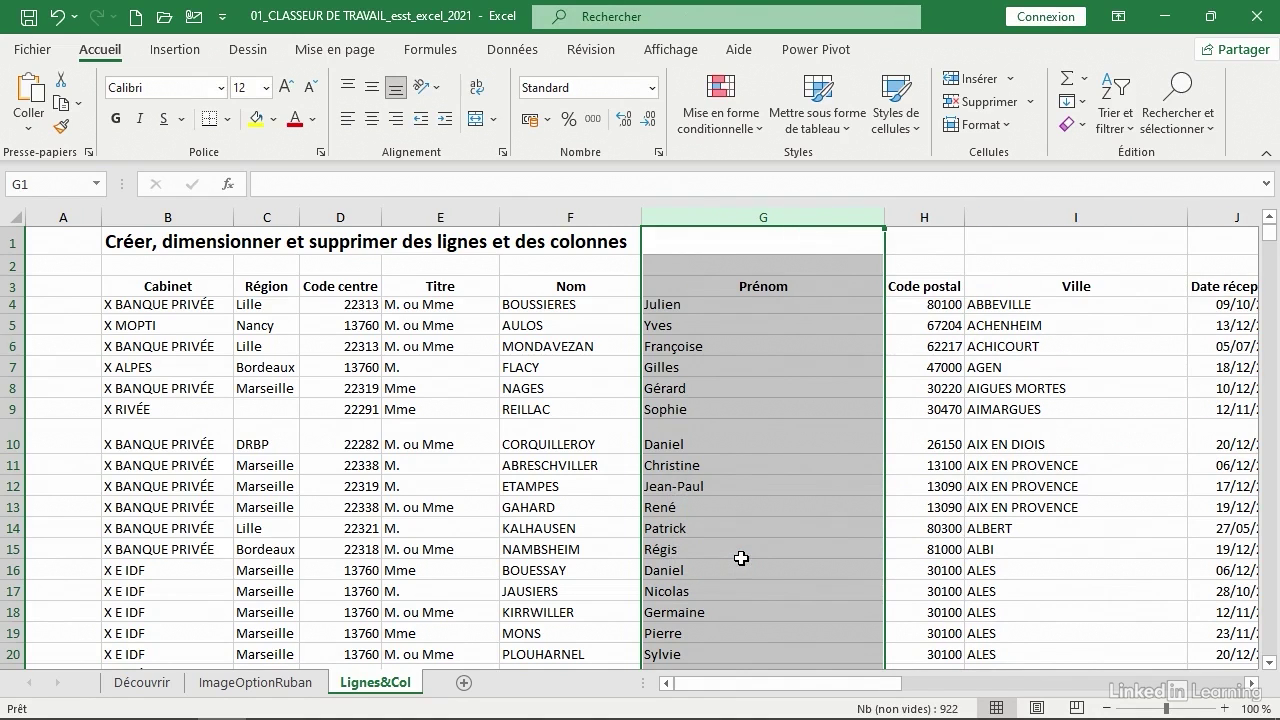
pyautogui.click(5, 507)
pyautogui.rightClick(5, 507)
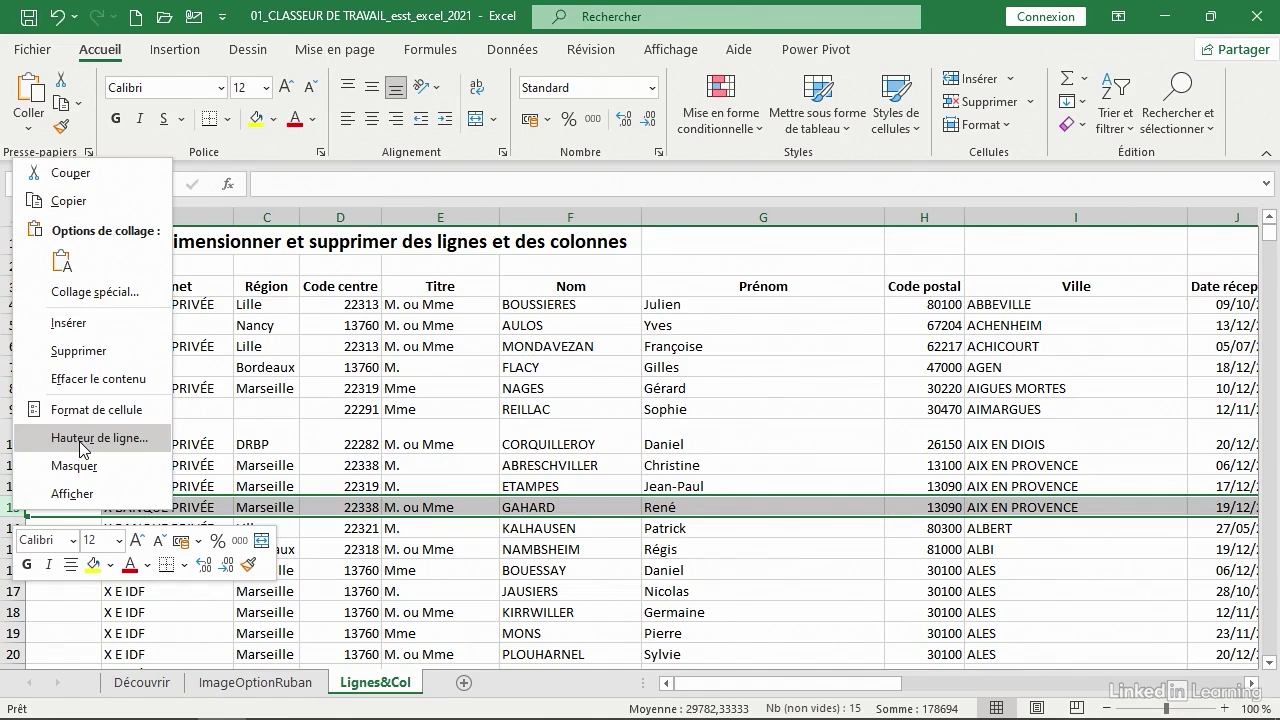
pyautogui.press('Escape')
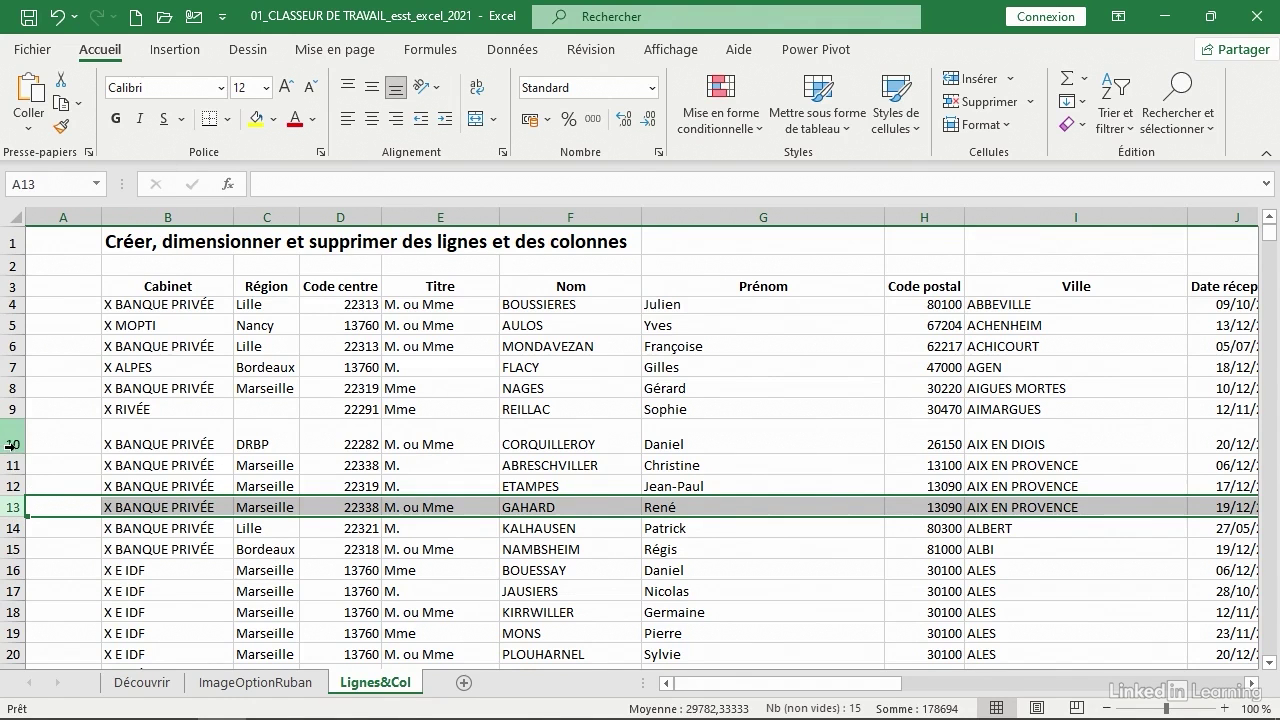
# - Set the height of rows 10 to 14 to 16
pyautogui.moveTo(8, 444); pyautogui.dragTo(15, 528)
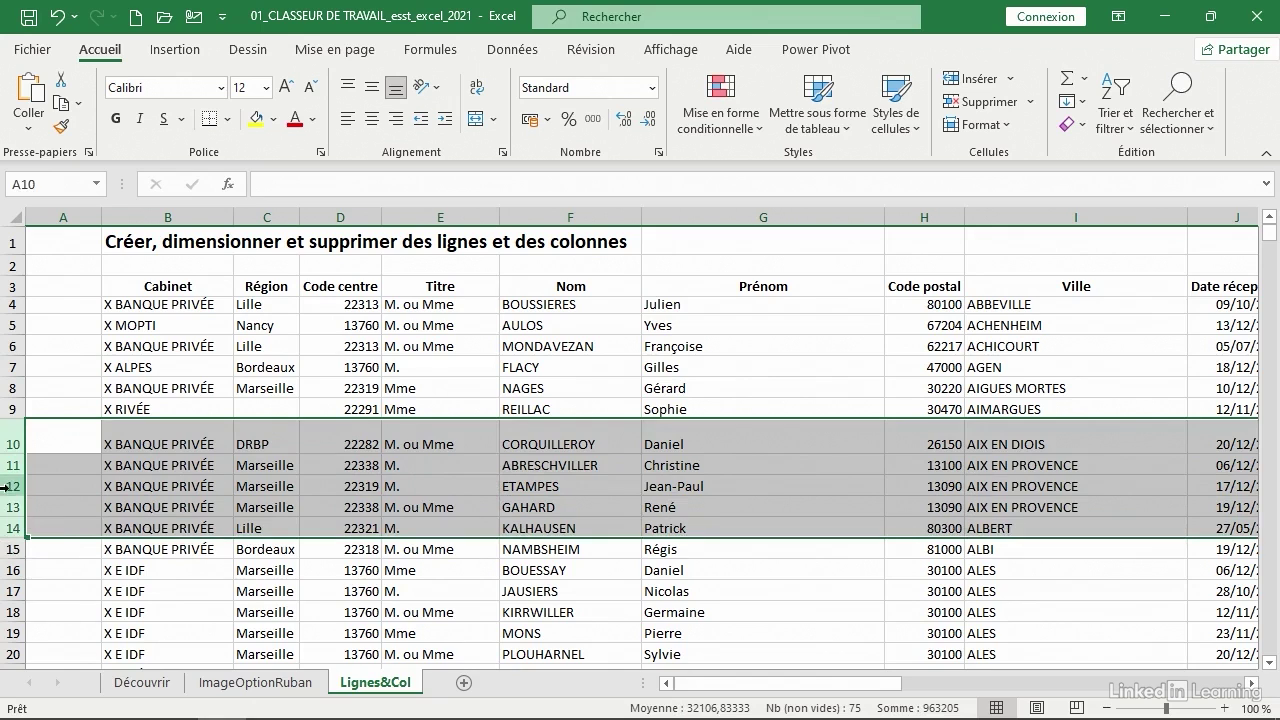
pyautogui.rightClick(4, 487)
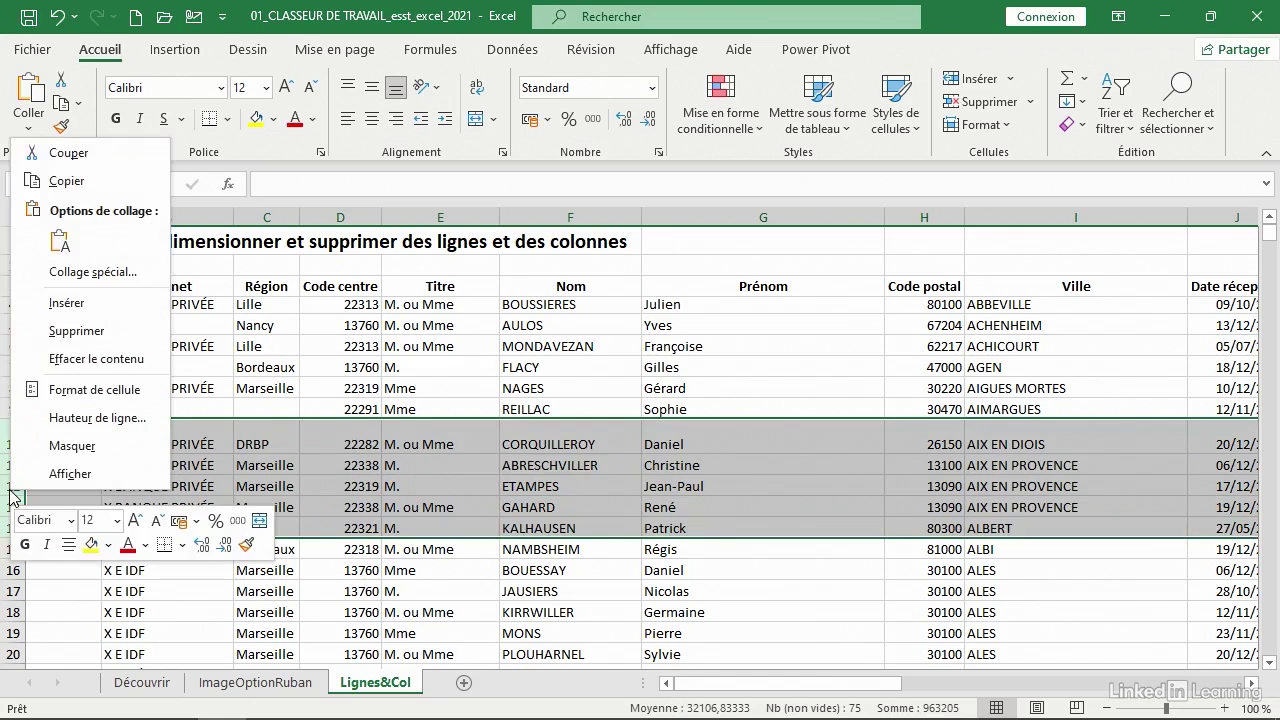
pyautogui.click(57, 425)
pyautogui.write('16')
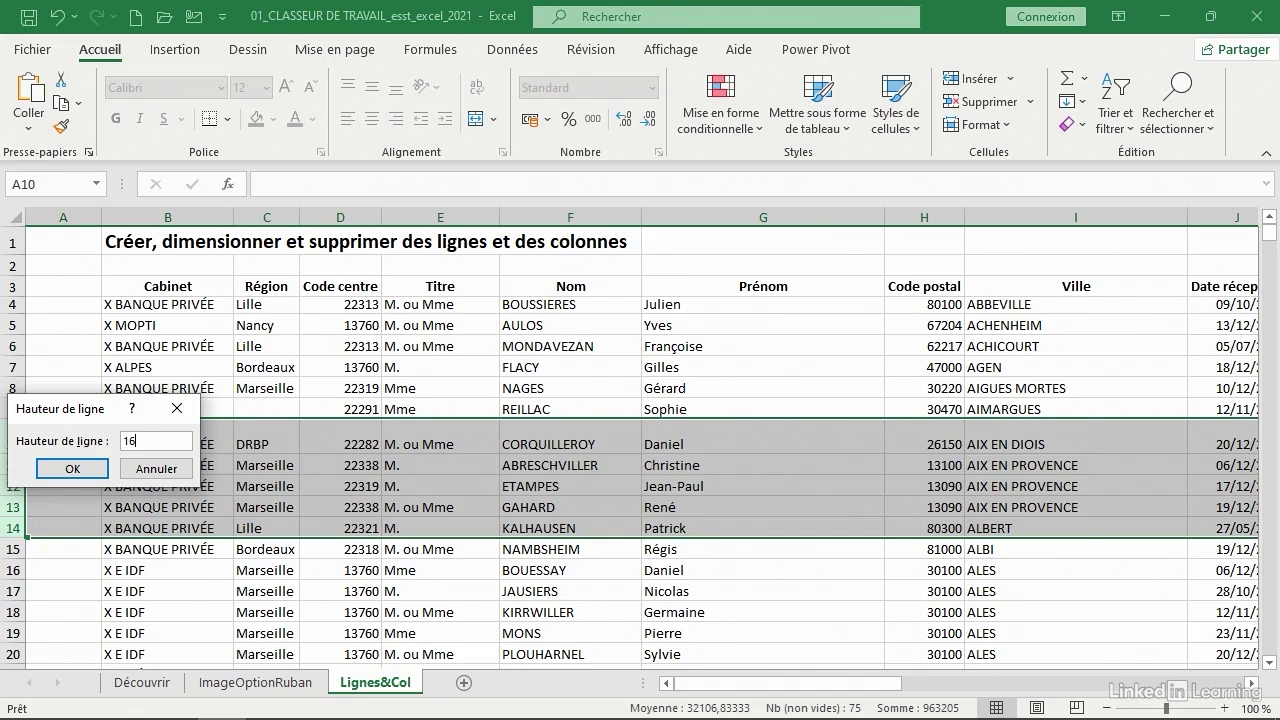
pyautogui.click(52, 468)
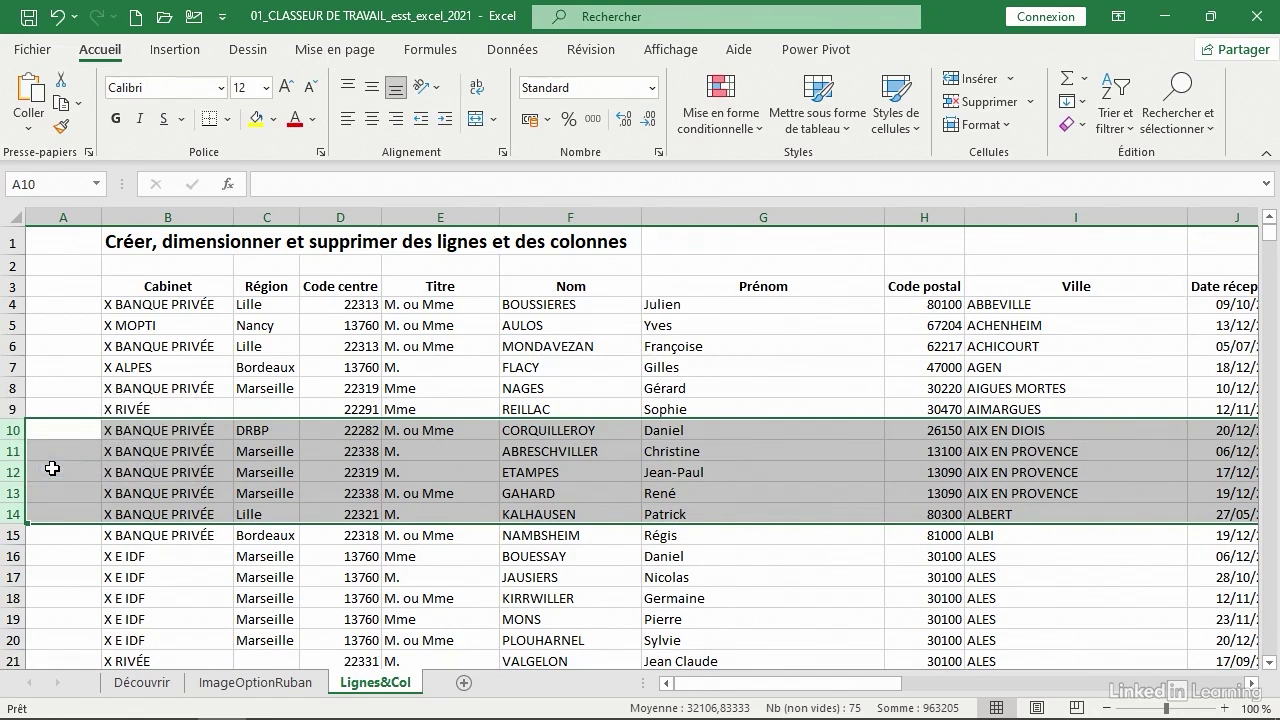
# - Autofit the width of the Titre column (E) to its contents
pyautogui.click(749, 339)
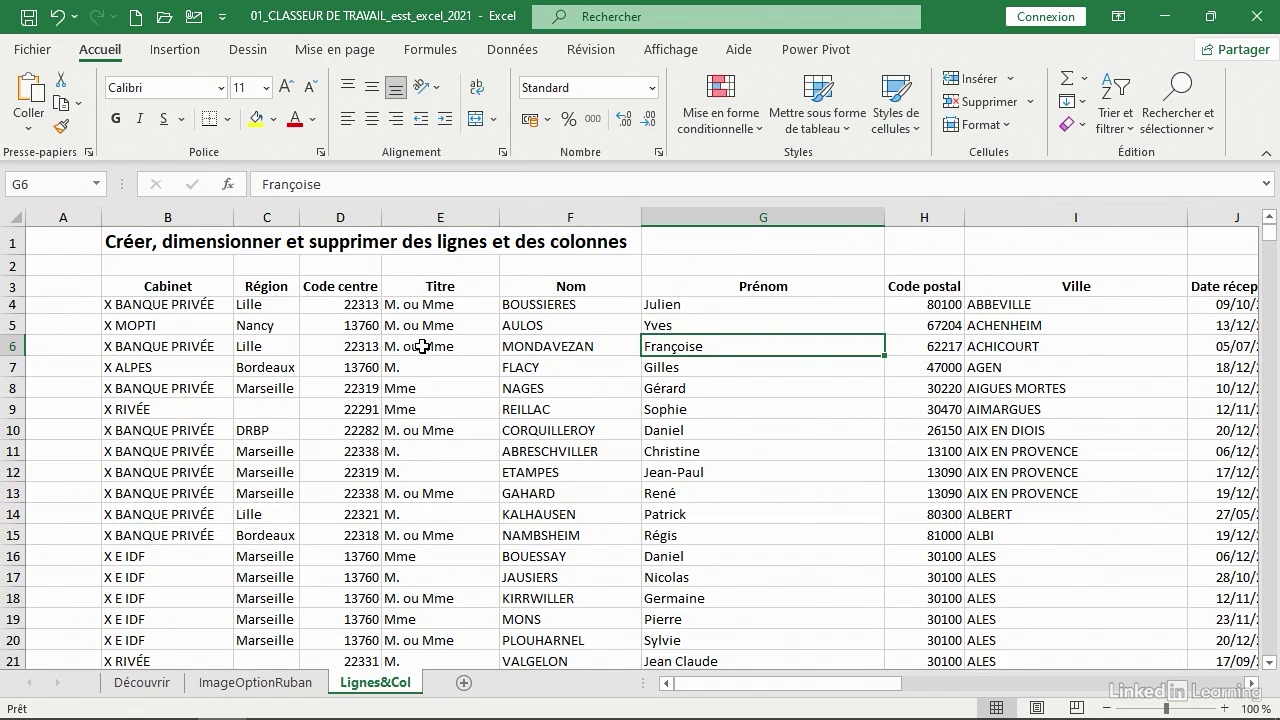
pyautogui.doubleClick(500, 215)
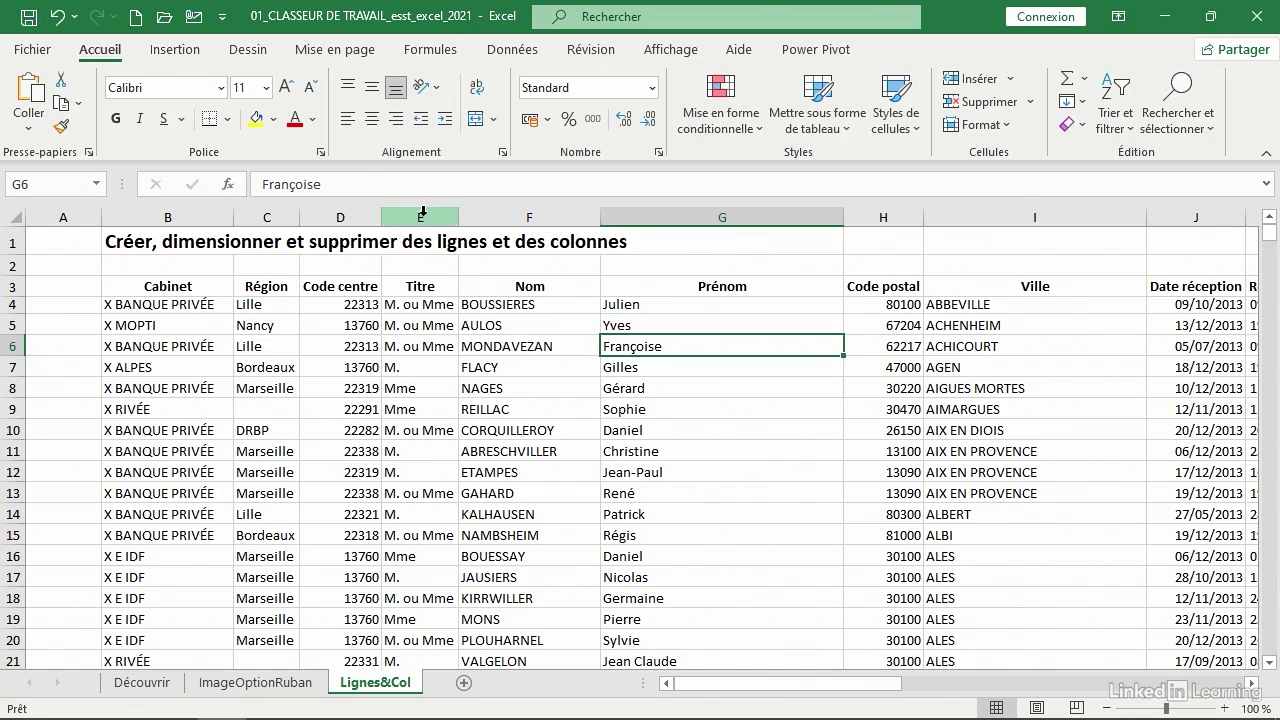
pyautogui.click(430, 350)
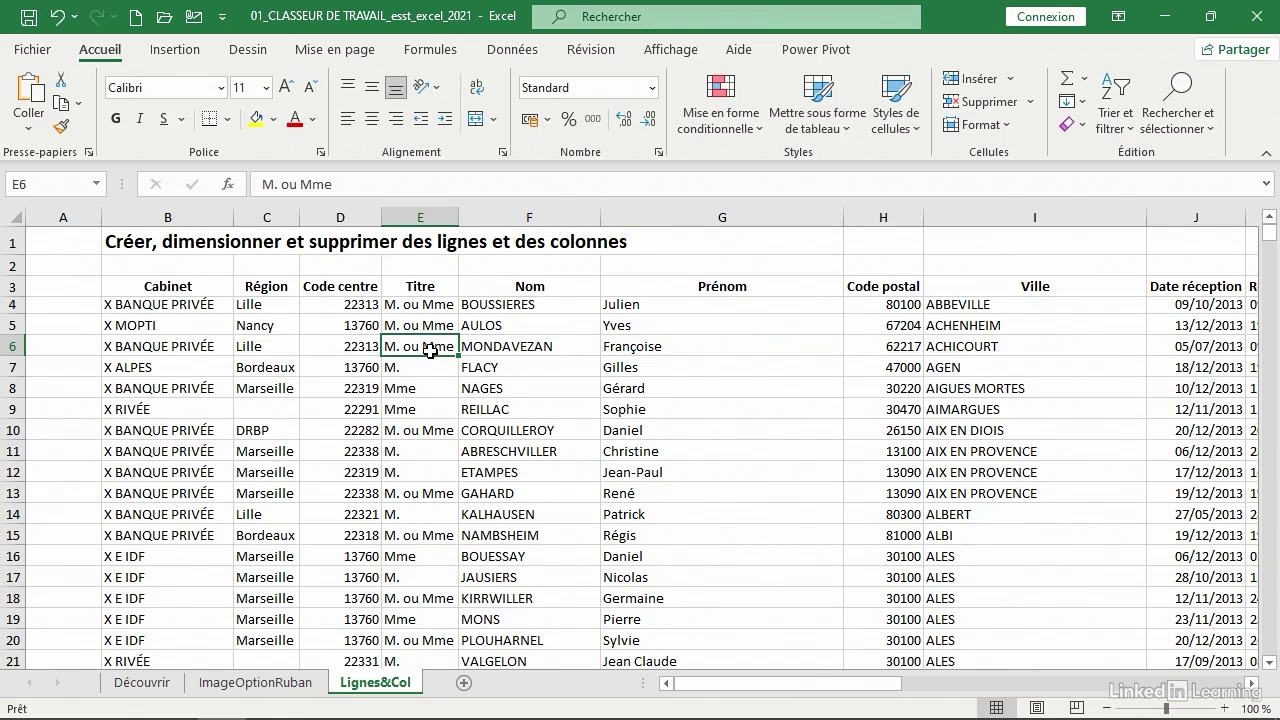
# - Insert an empty column between the Titre and Nom columns
pyautogui.click(528, 212)
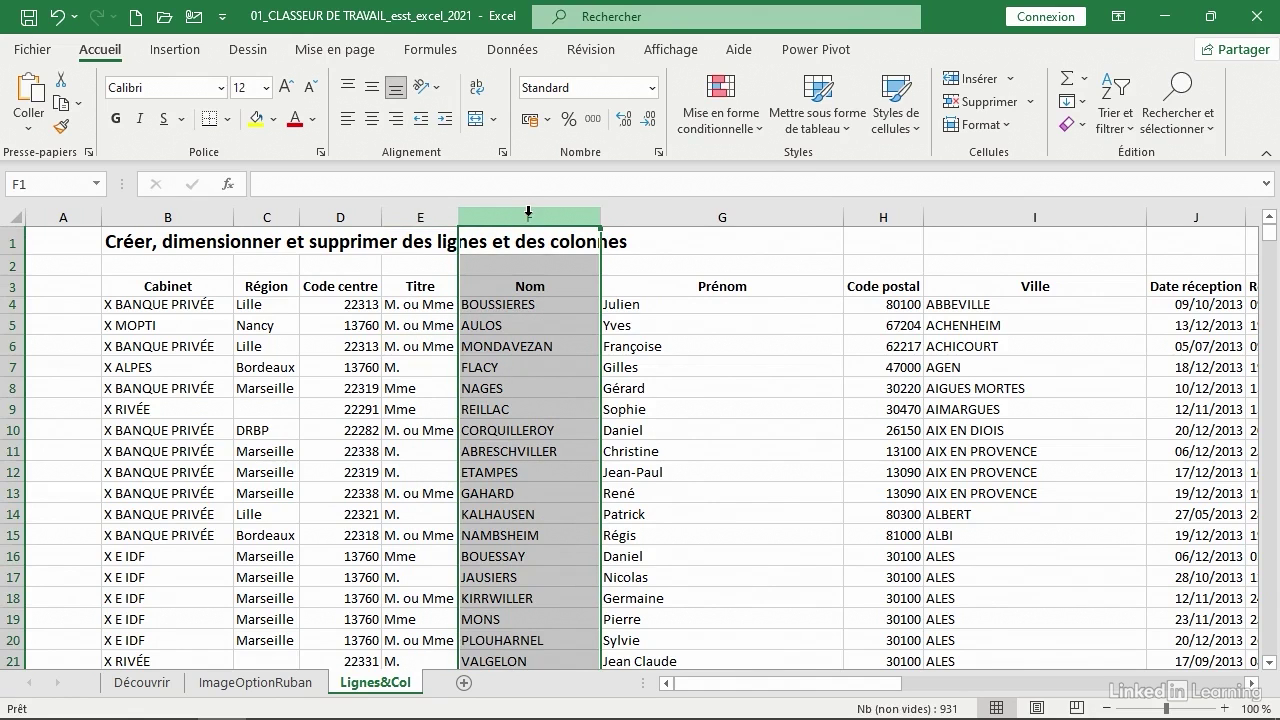
pyautogui.rightClick(529, 215)
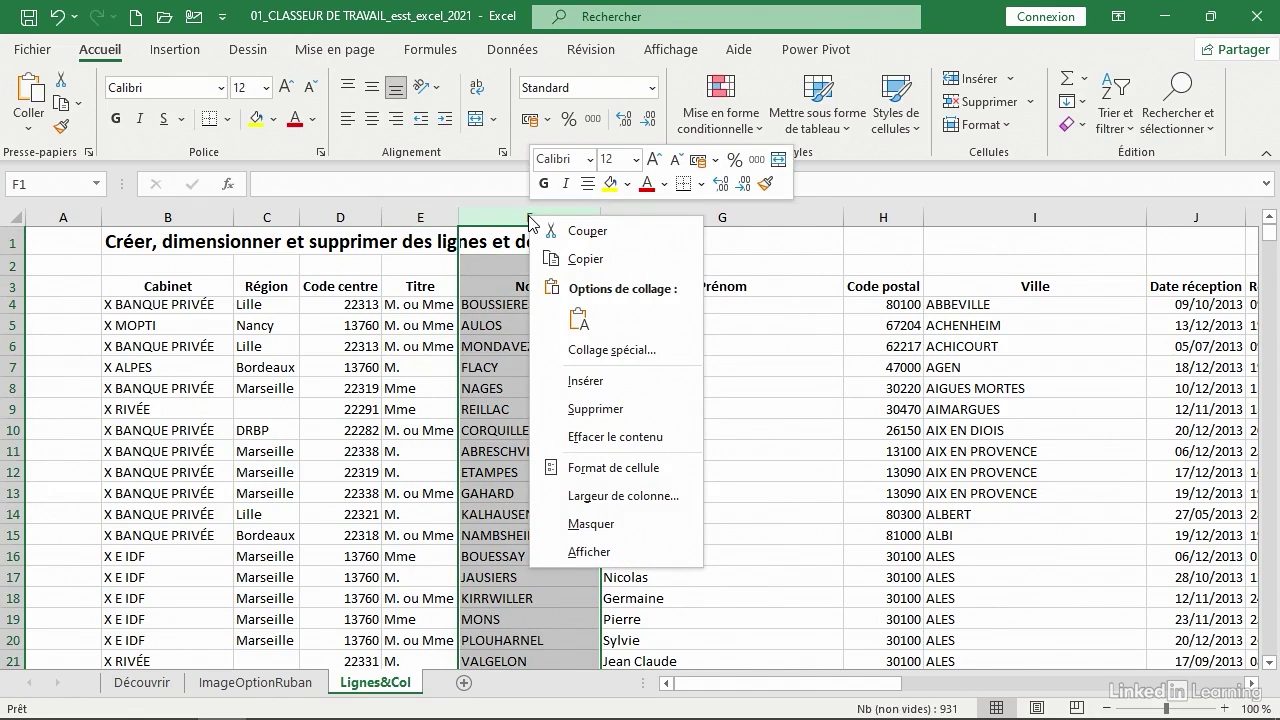
pyautogui.click(588, 381)
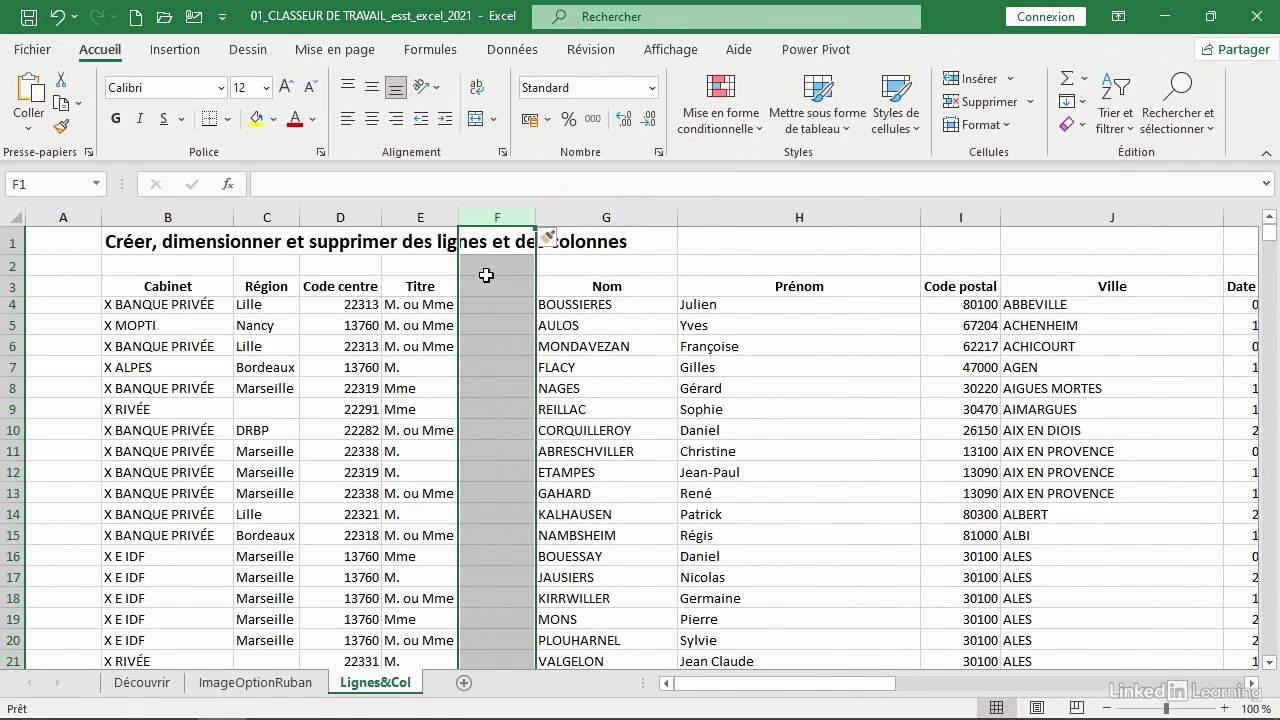
# - Clear the formatting that the newly inserted column F took over, using its insert options
pyautogui.moveTo(487, 268); pyautogui.dragTo(486, 437)
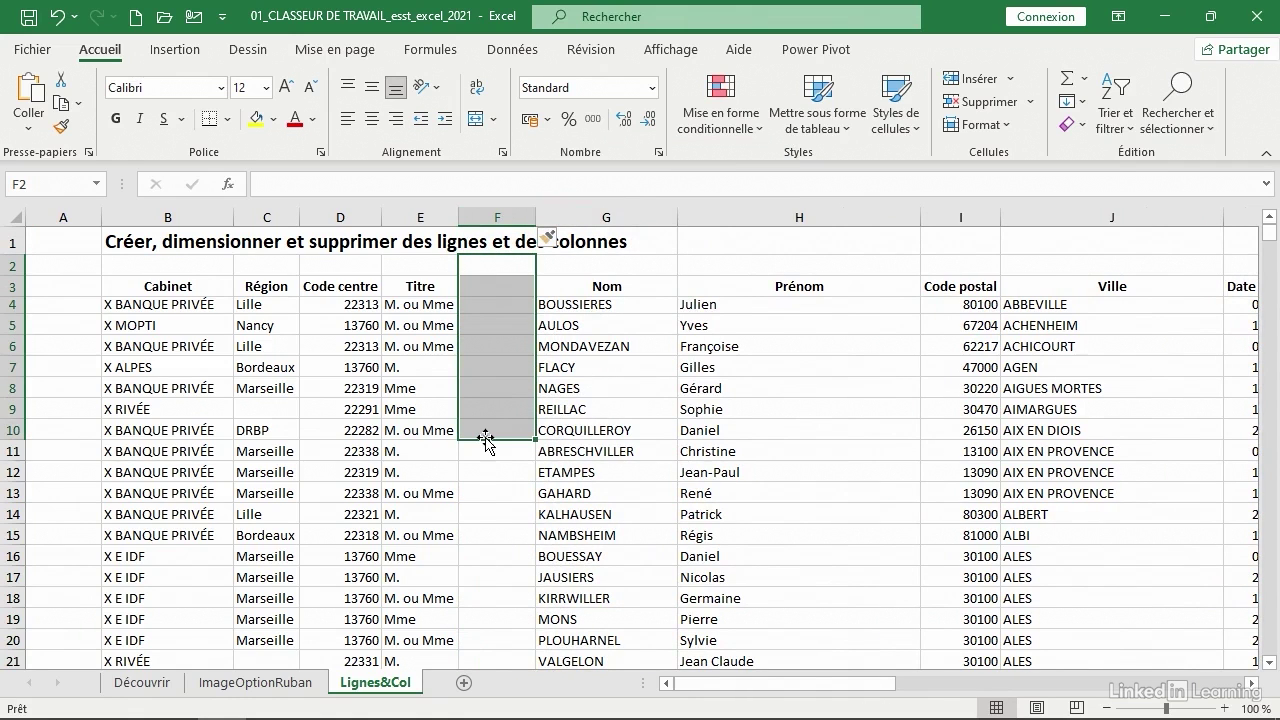
pyautogui.click(549, 243)
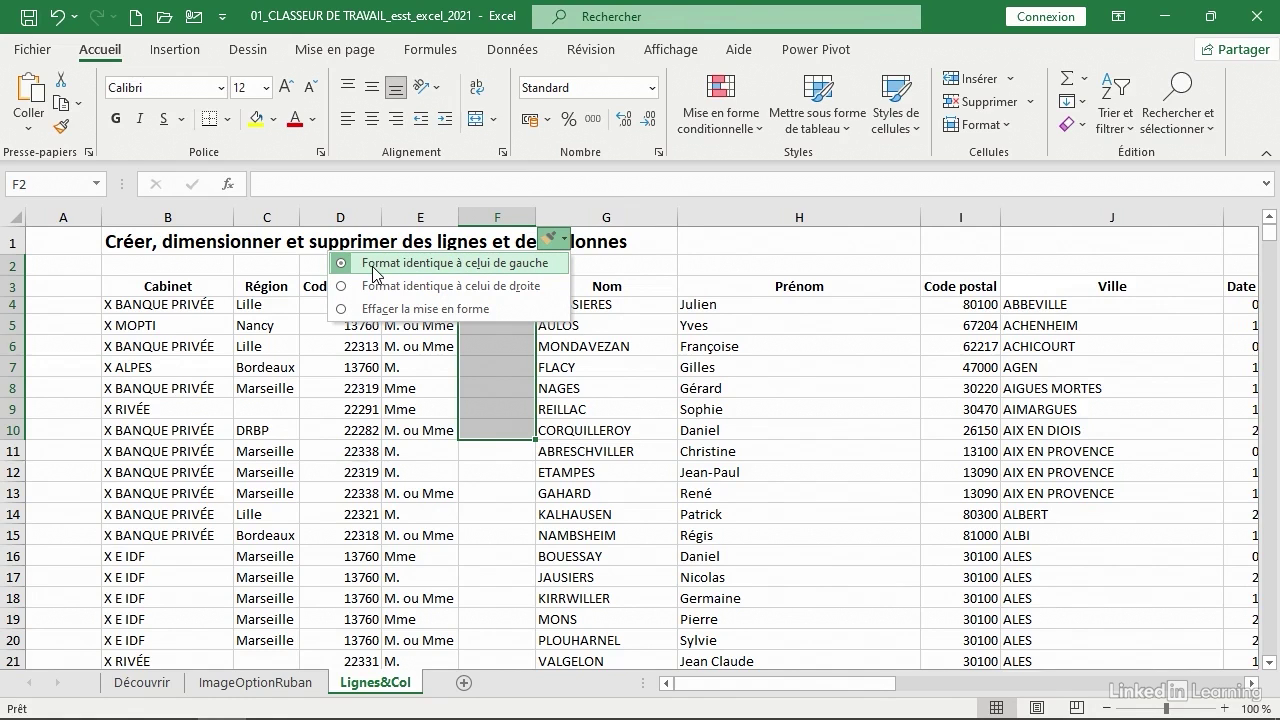
pyautogui.click(387, 316)
pyautogui.click(502, 497)
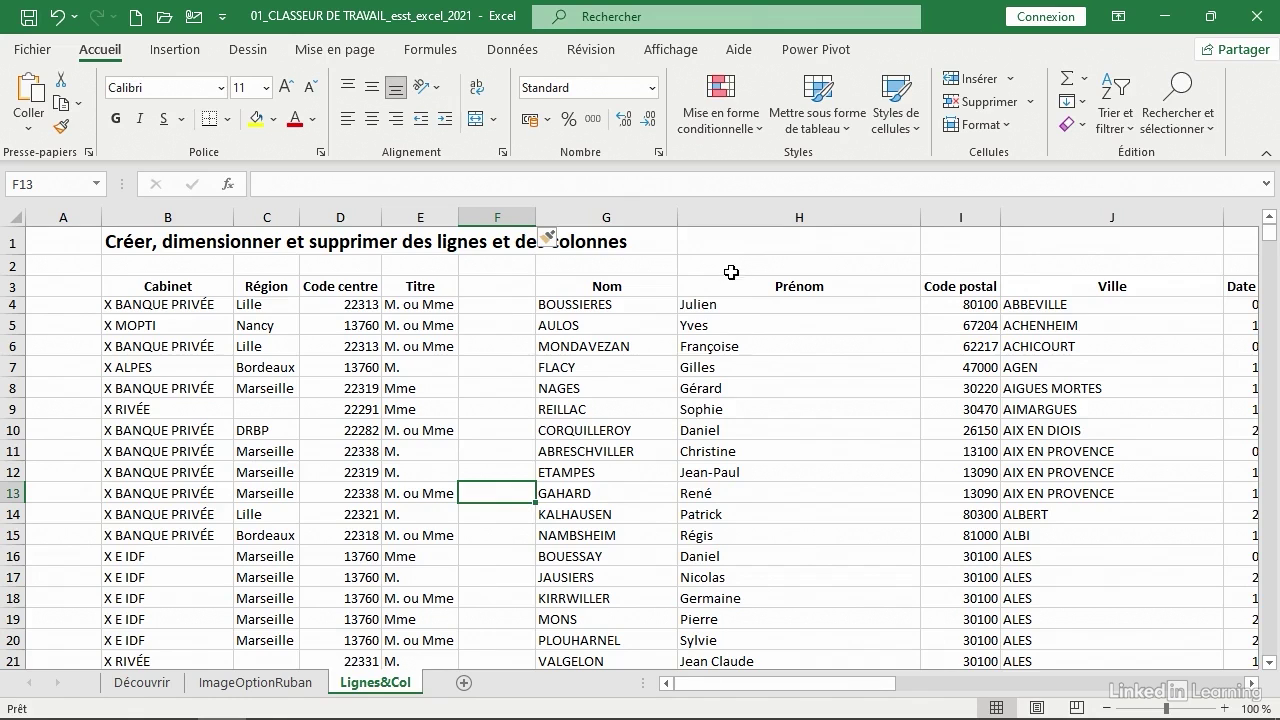
# - Insert an empty sheet column before the Prénom column
pyautogui.click(762, 219)
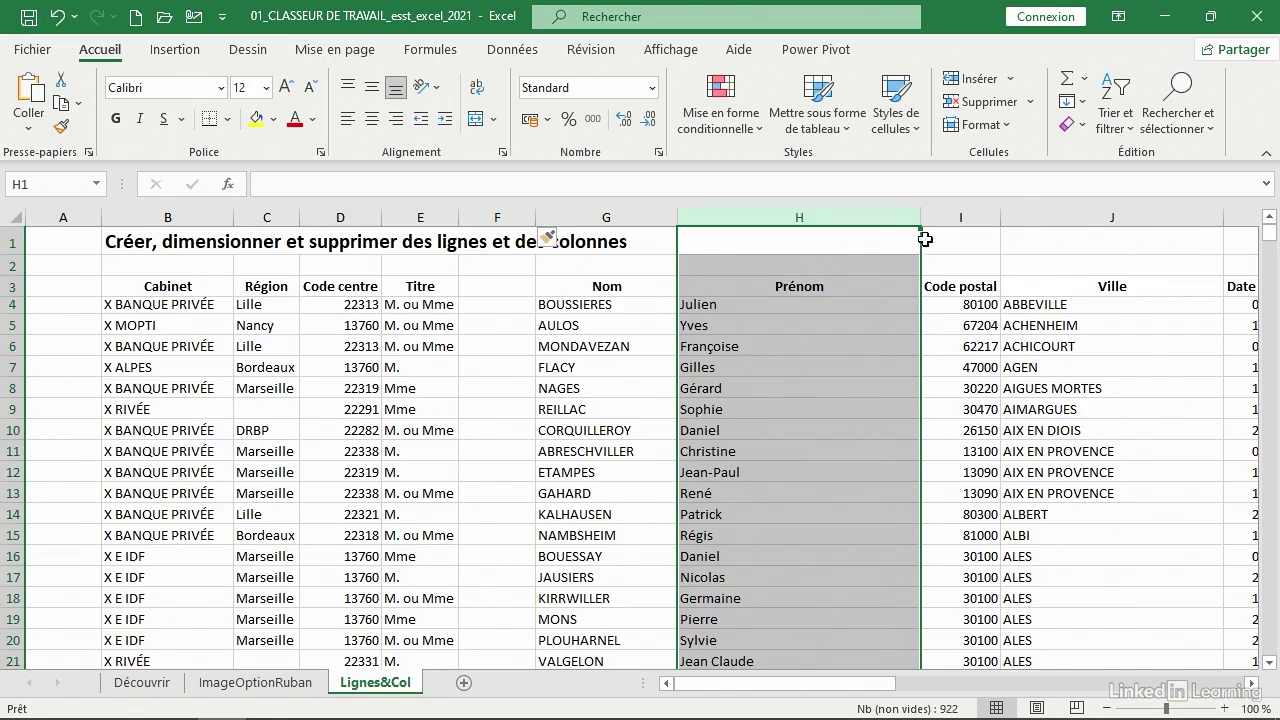
pyautogui.click(1008, 81)
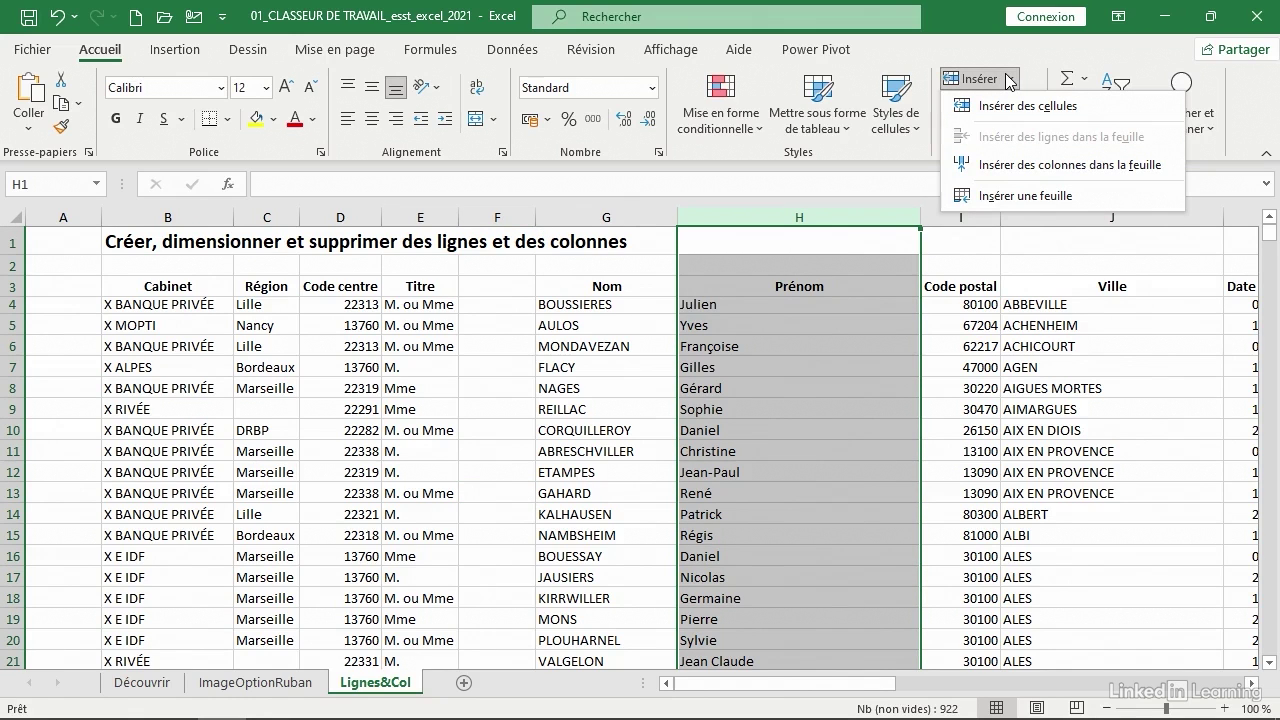
pyautogui.click(998, 166)
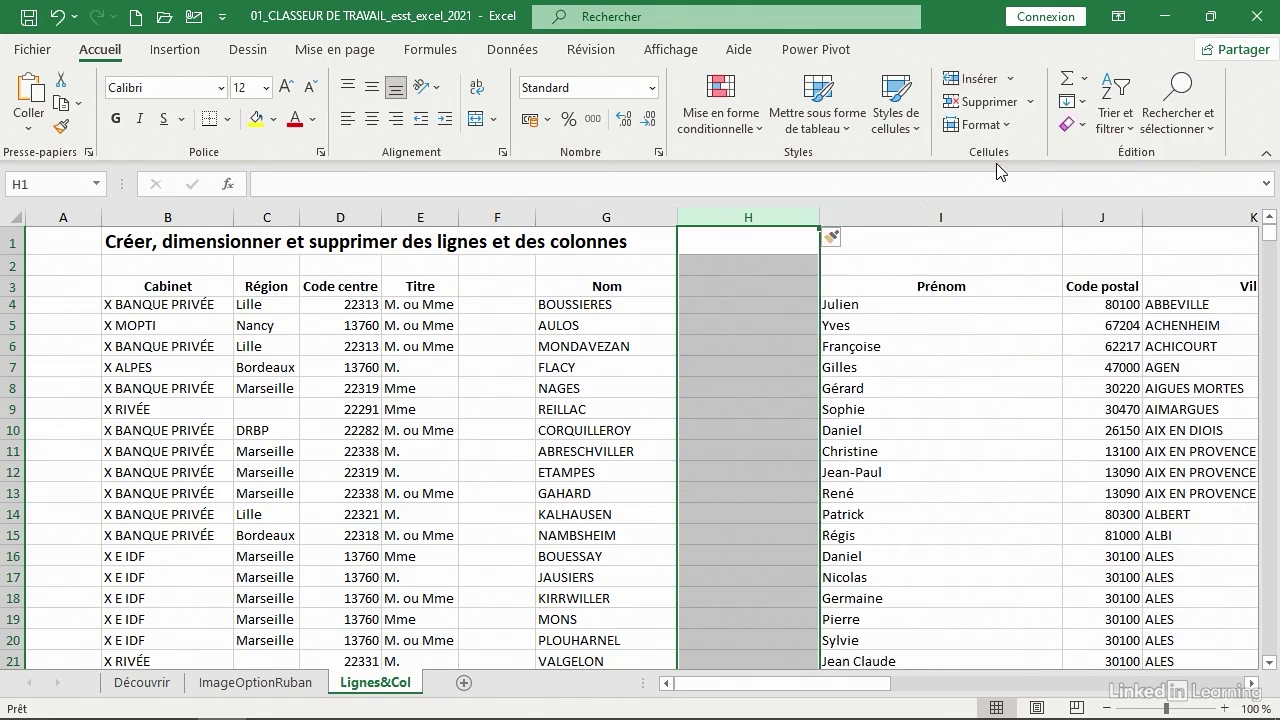
# - Insert an empty row above row 10
pyautogui.click(6, 428)
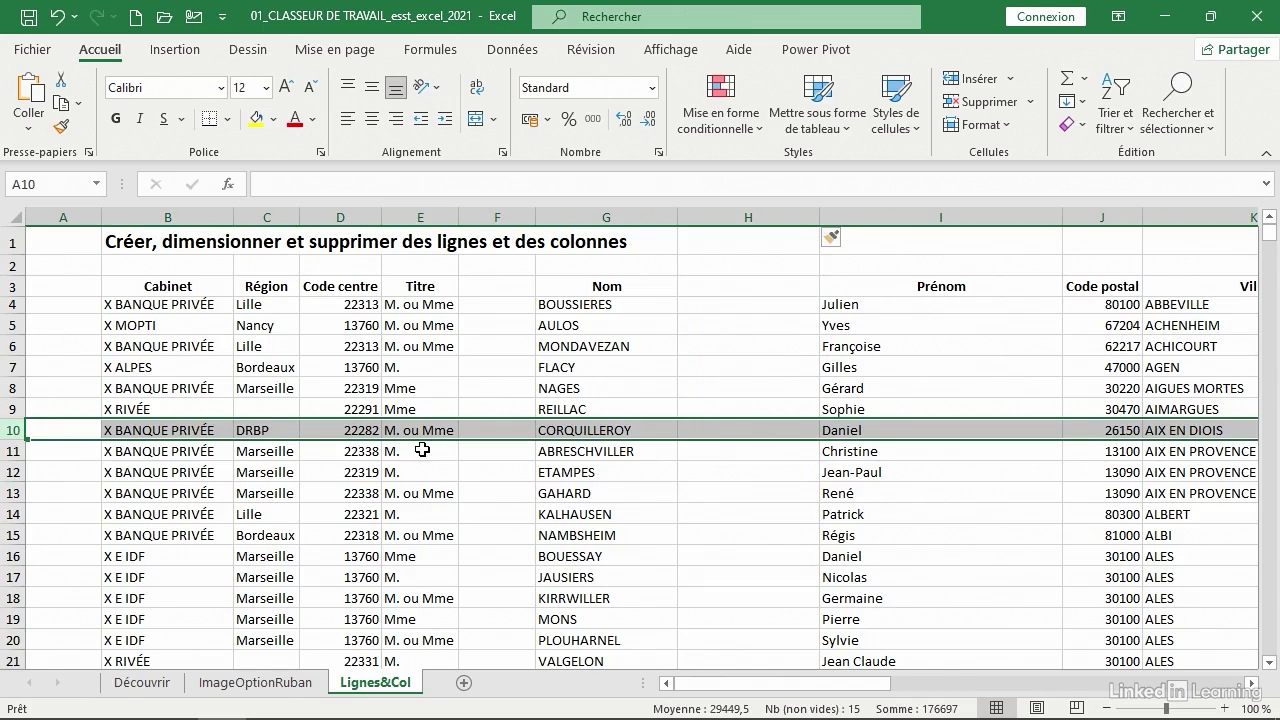
pyautogui.rightClick(6, 430)
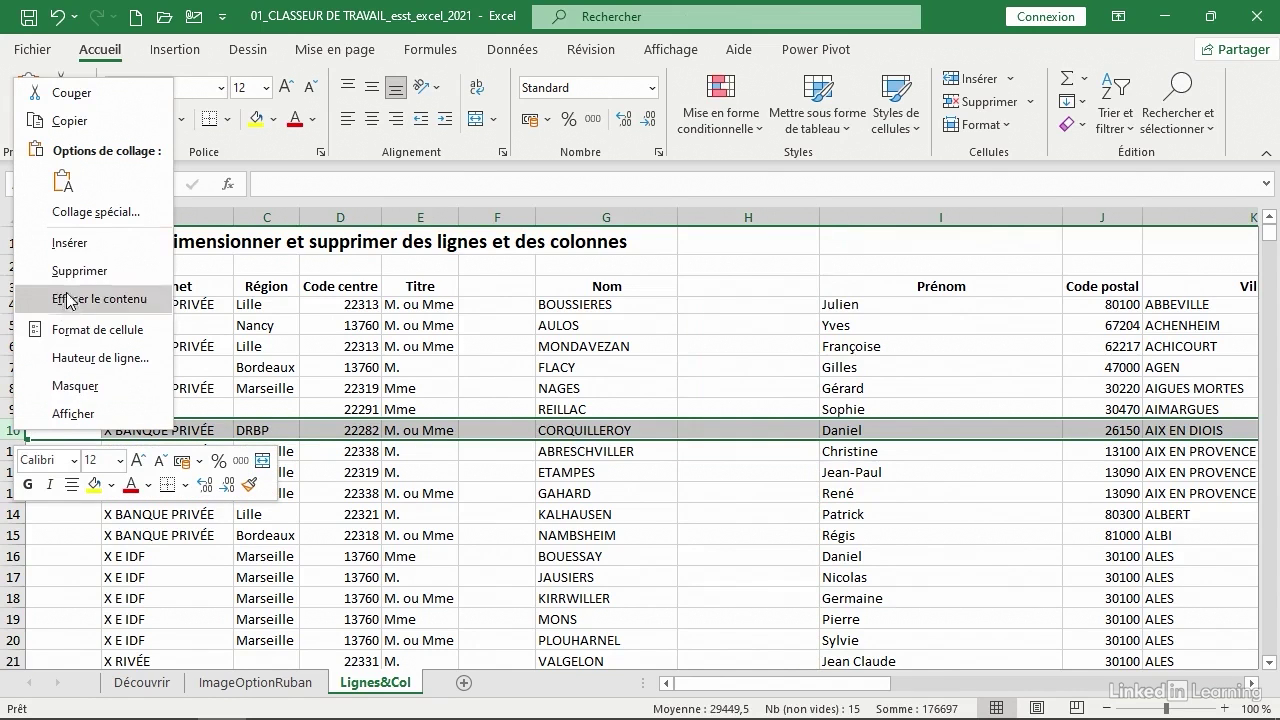
pyautogui.click(66, 243)
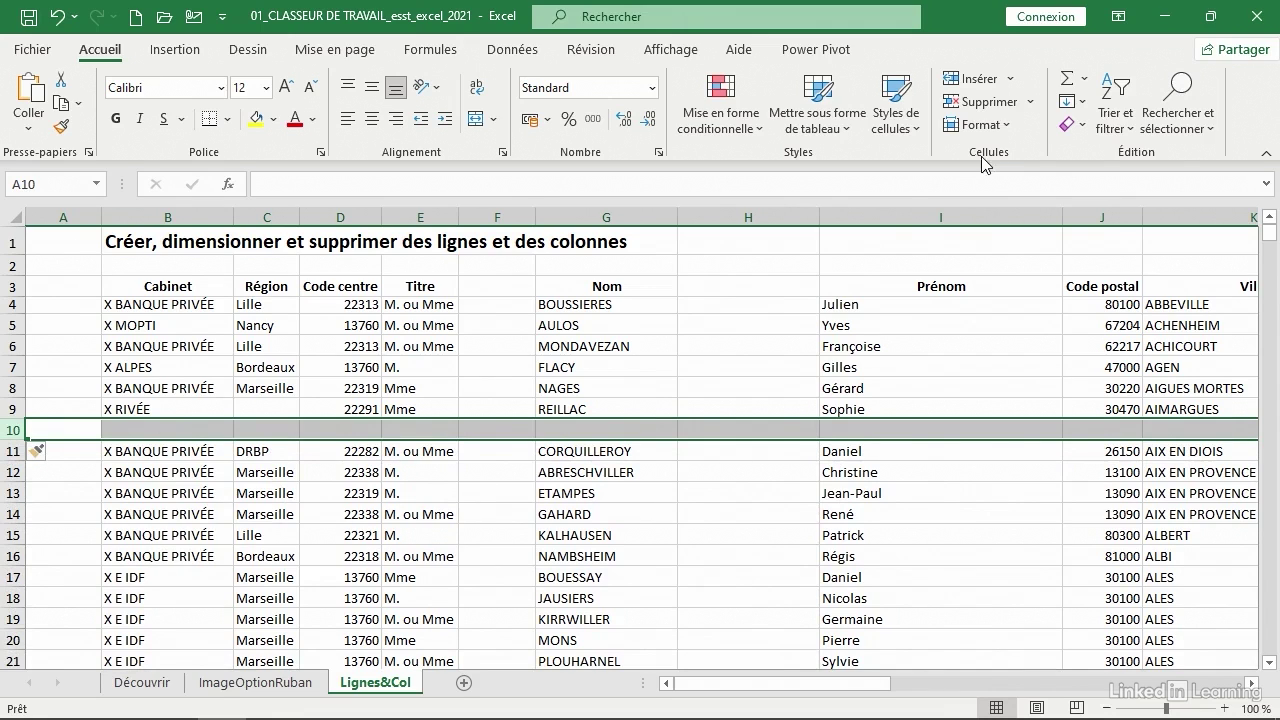
pyautogui.click(1012, 82)
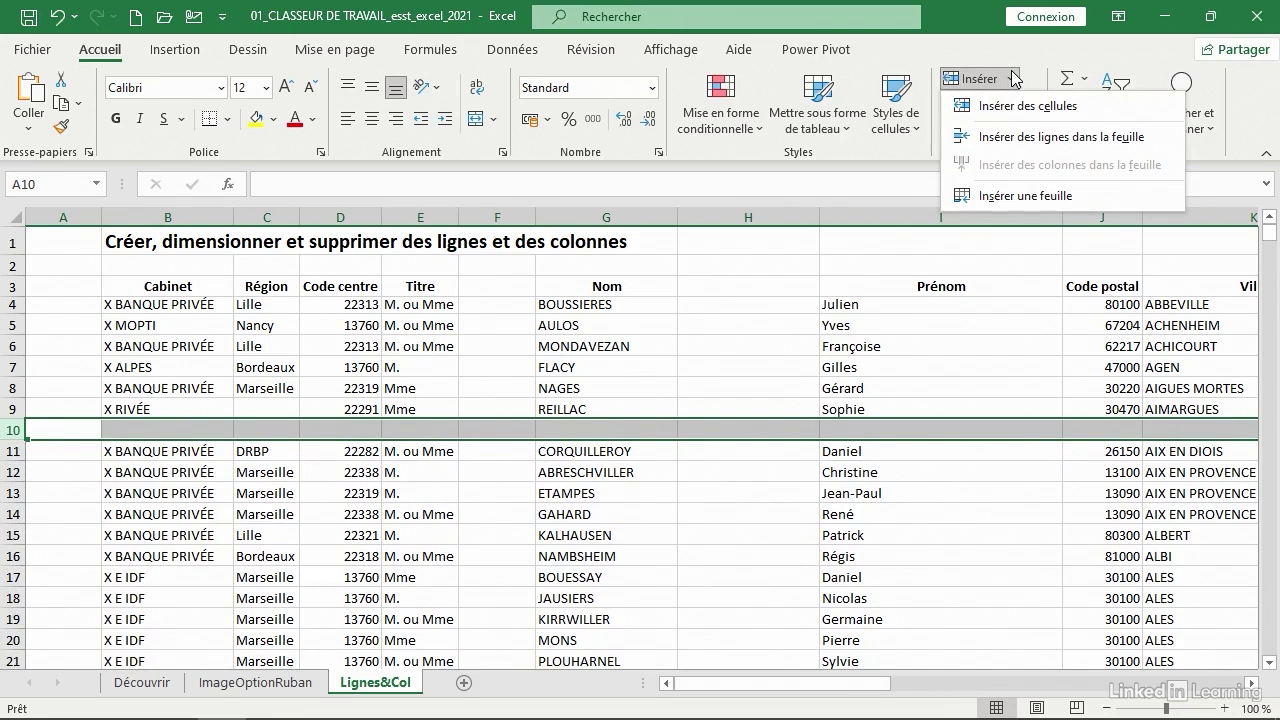
pyautogui.click(1014, 146)
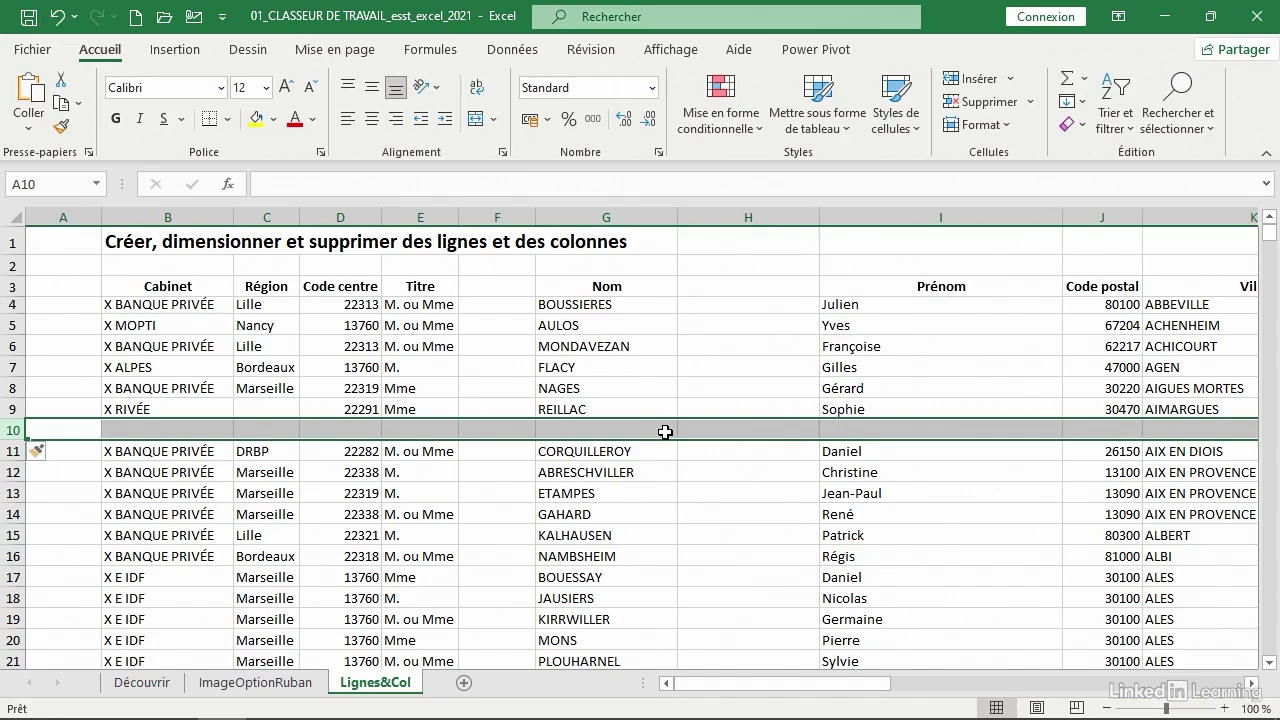